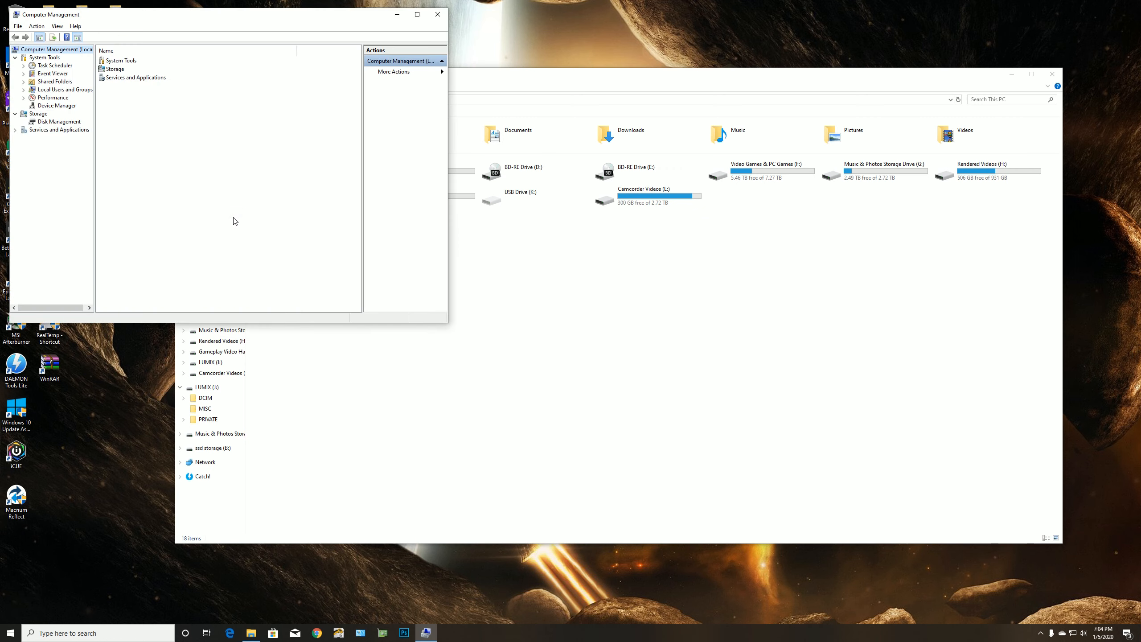
Step: Show Disk Management in Computer Management and reposition the window clear of the drive list
{"action": "left_click_drag", "start_coordinate": [277, 11], "coordinate": [416, 202]}
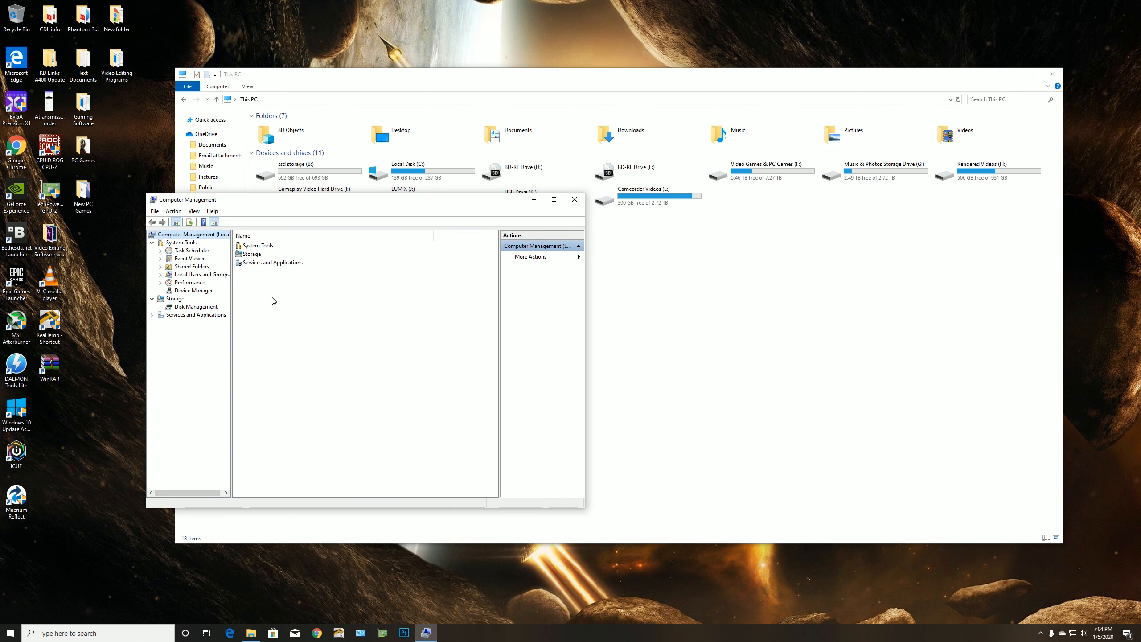
{"action": "left_click", "coordinate": [196, 307]}
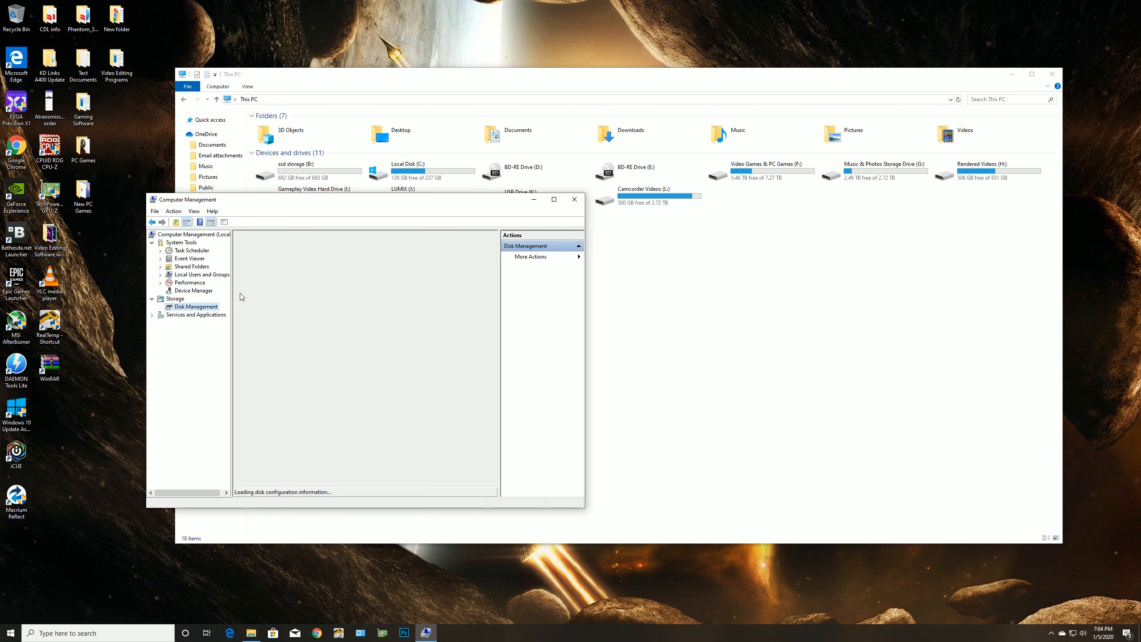
{"action": "left_click_drag", "start_coordinate": [308, 206], "coordinate": [573, 201]}
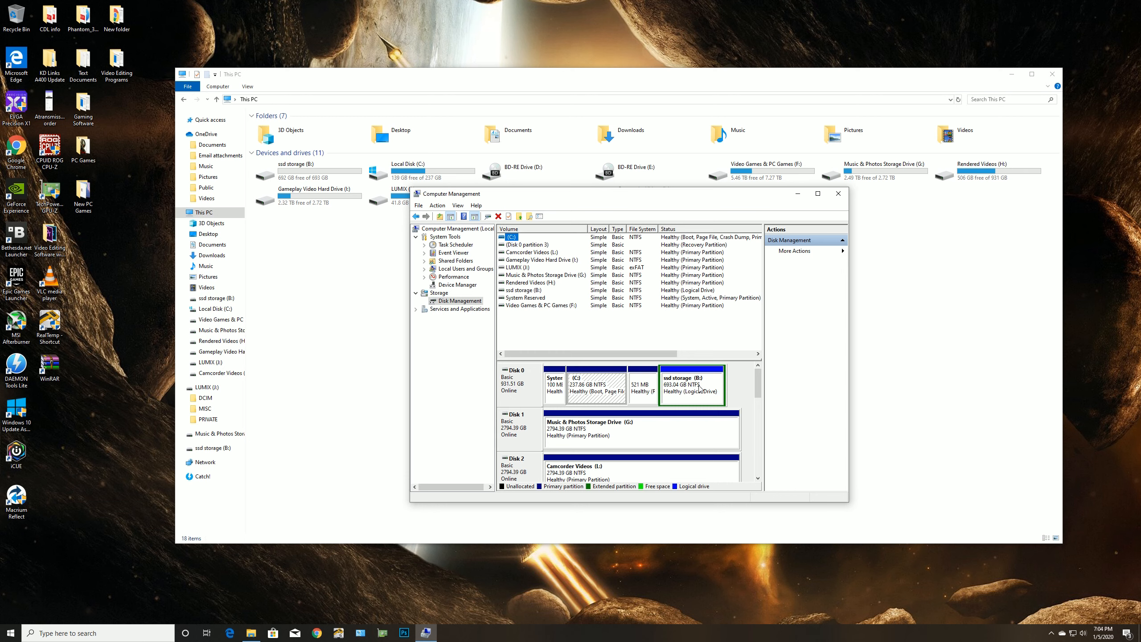
Step: Delete the ssd storage (B:) volume on Disk 0
{"action": "right_click", "coordinate": [701, 370]}
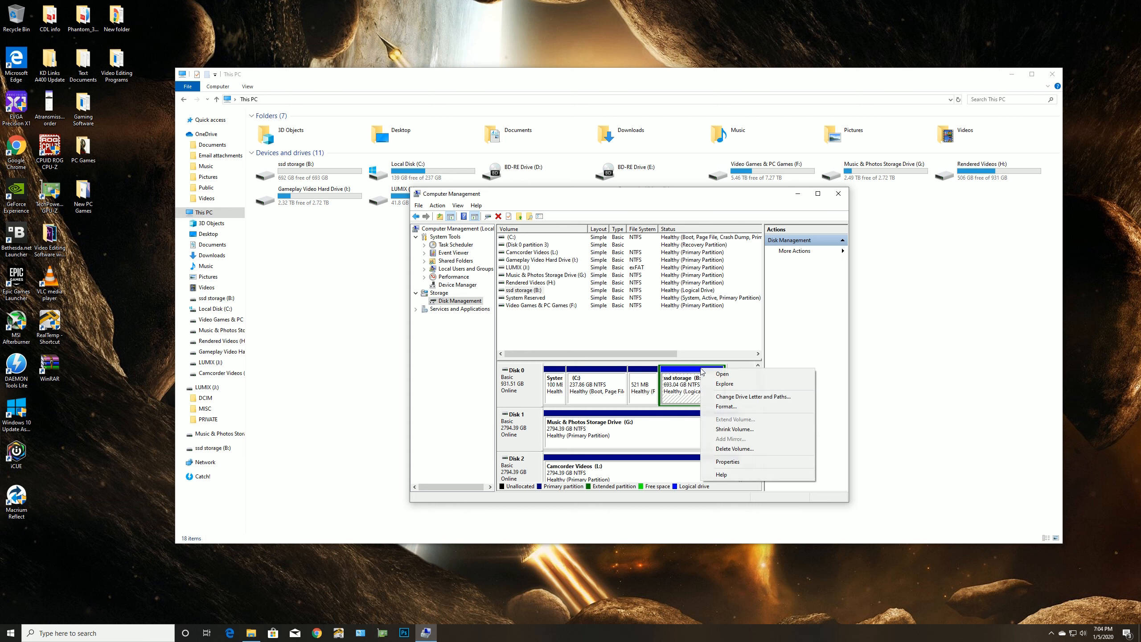
{"action": "left_click", "coordinate": [722, 449]}
{"action": "left_click", "coordinate": [609, 350]}
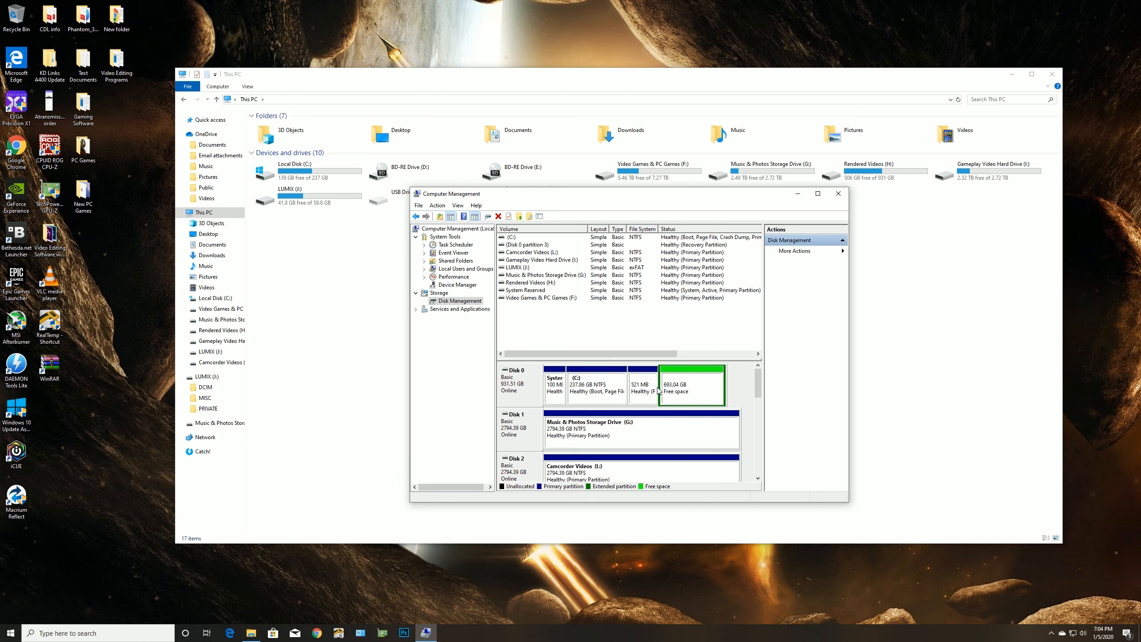
Step: Delete the extended partition on Disk 0 and check the operations offered for the C: volume
{"action": "right_click", "coordinate": [683, 383]}
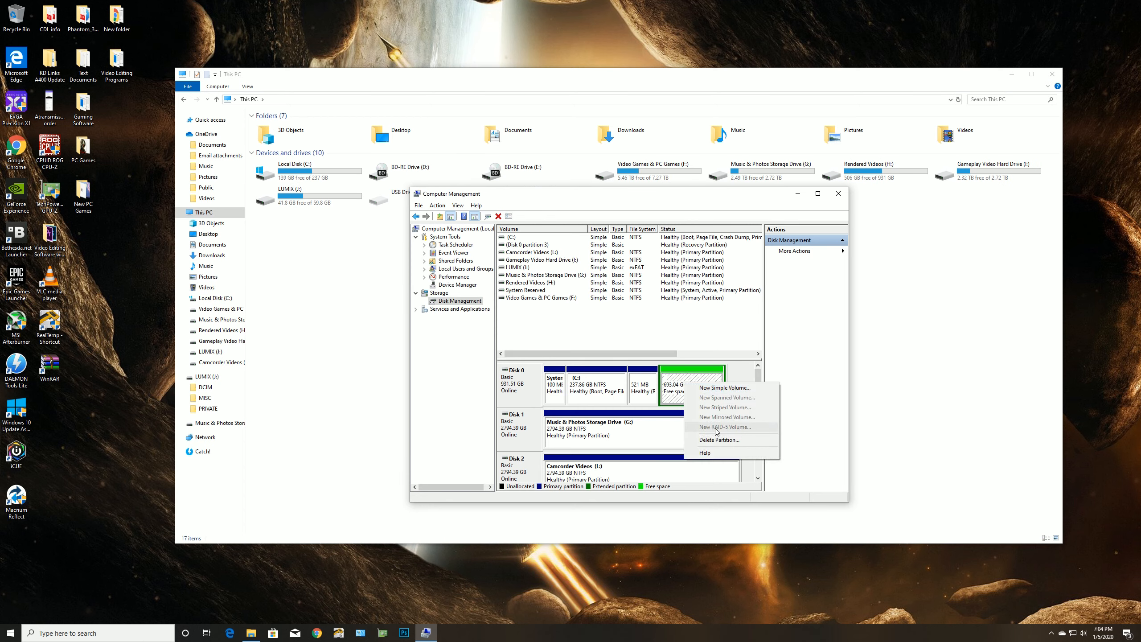
{"action": "left_click", "coordinate": [725, 441]}
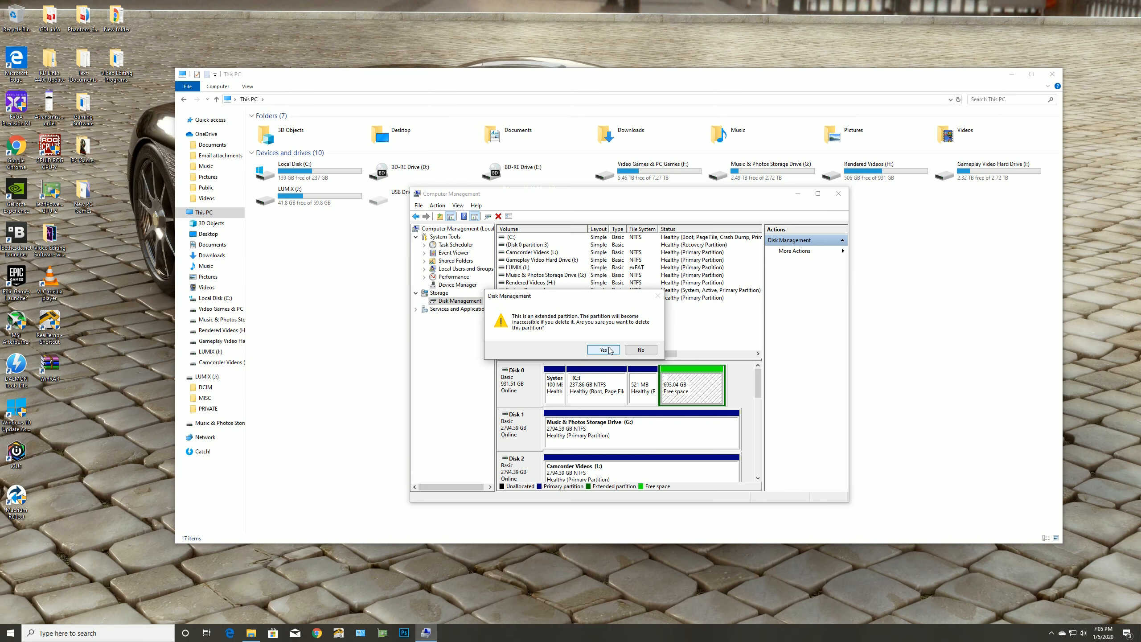
{"action": "left_click", "coordinate": [611, 351]}
{"action": "left_click", "coordinate": [614, 387]}
{"action": "right_click", "coordinate": [615, 387]}
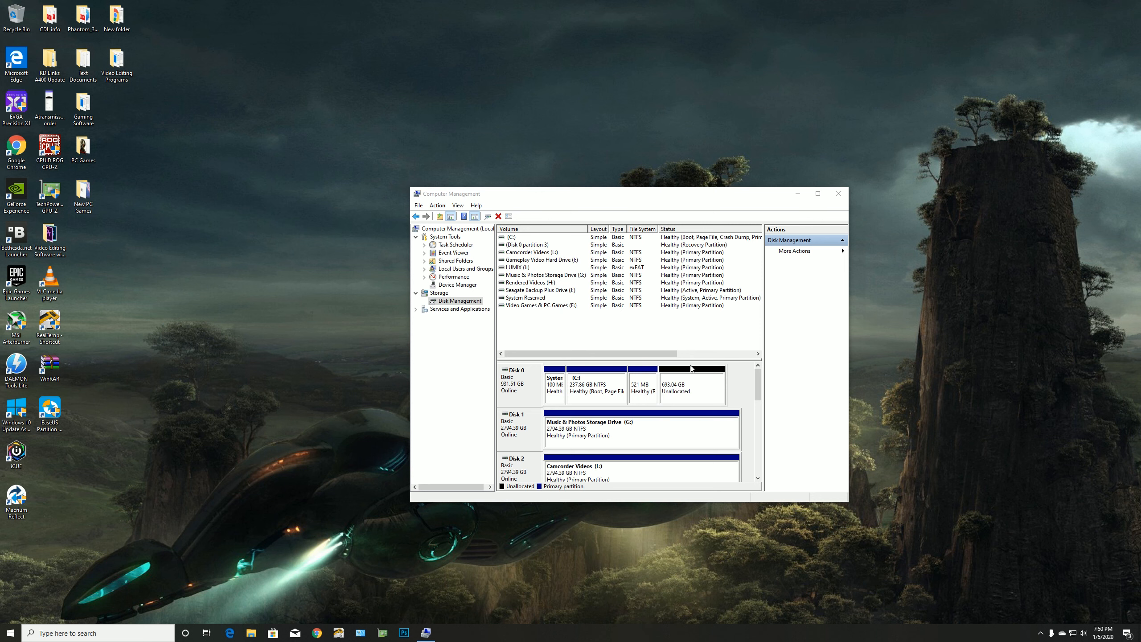
Step: Launch EaseUS Partition Master from the desktop and allow it to make changes to the device
{"action": "left_click", "coordinate": [54, 432]}
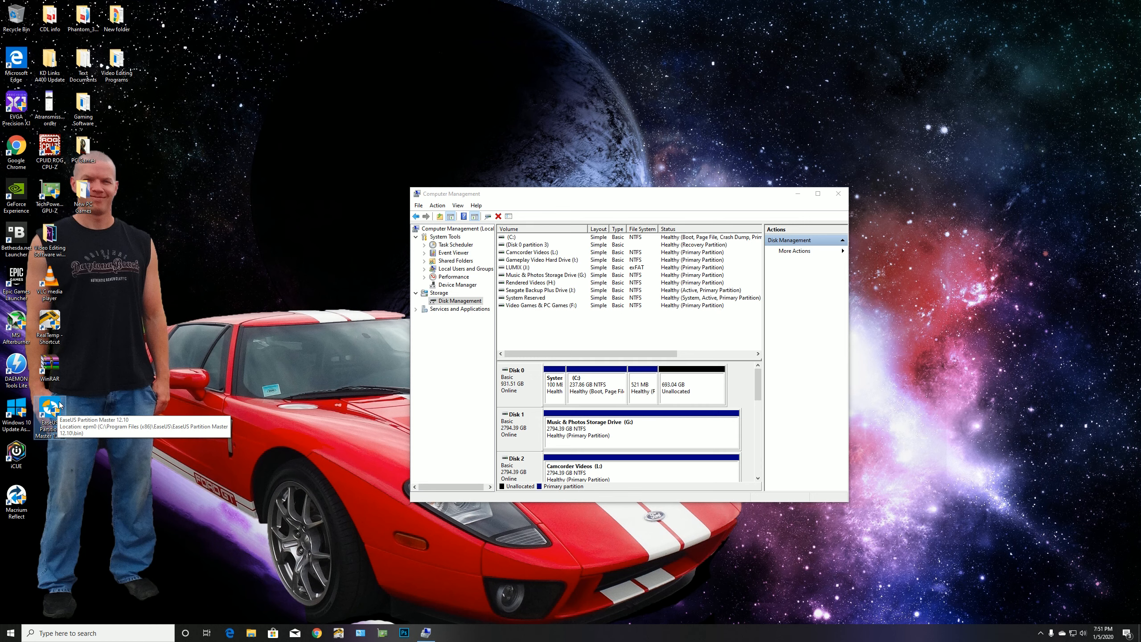
{"action": "double_click", "coordinate": [60, 404]}
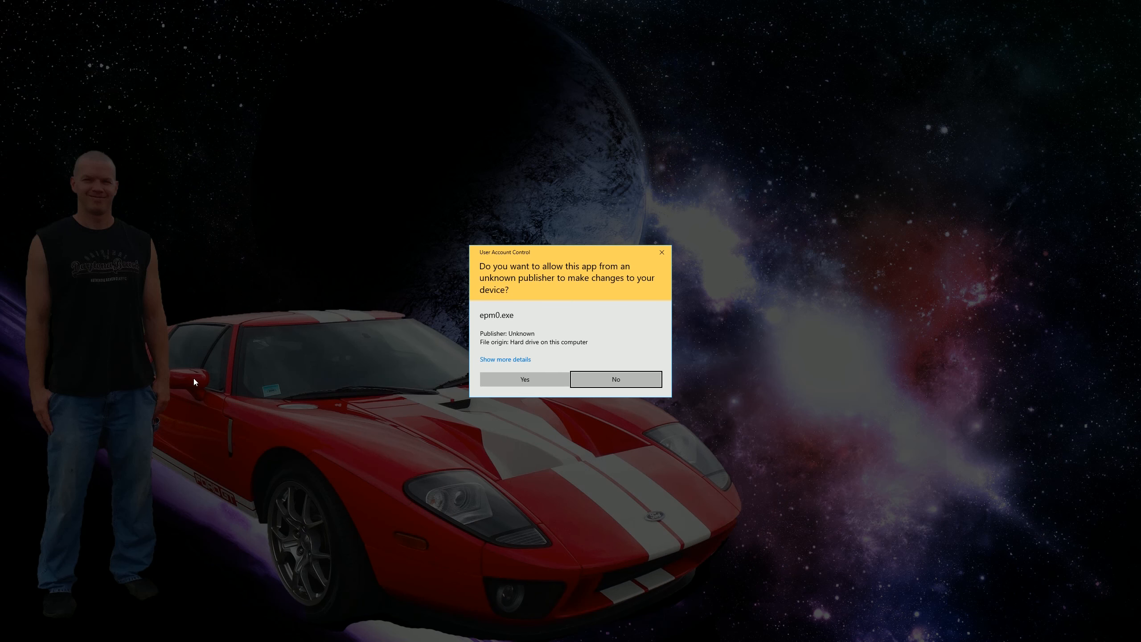
{"action": "left_click", "coordinate": [554, 380]}
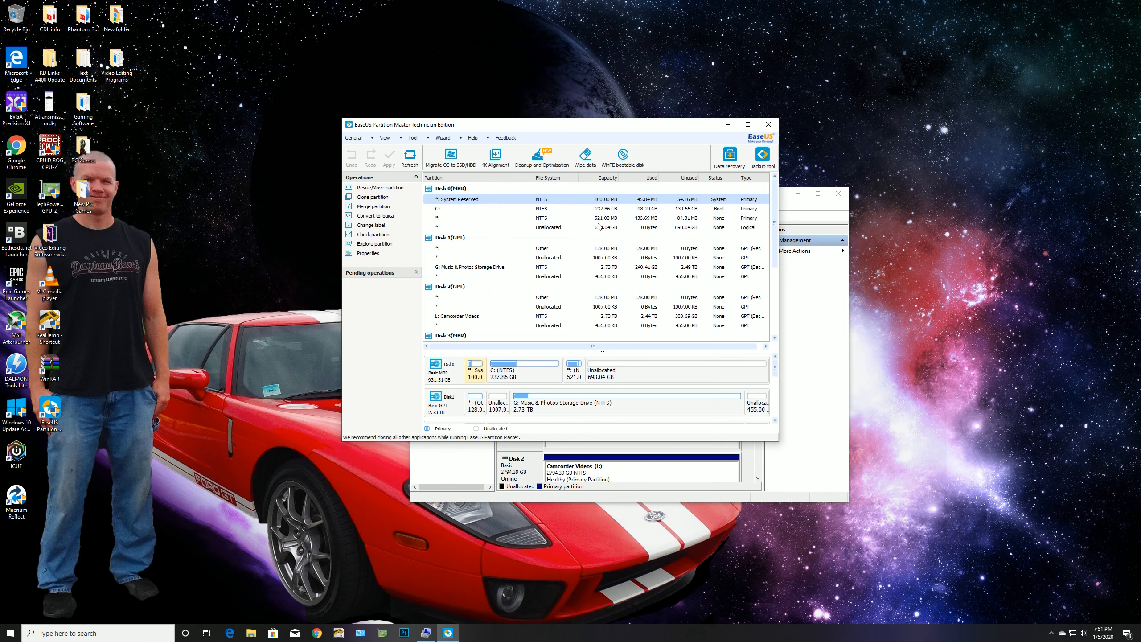
Step: Start resizing/moving Disk 0's 521 MB NTFS partition and shift it to the end of the unallocated space
{"action": "left_click", "coordinate": [575, 374]}
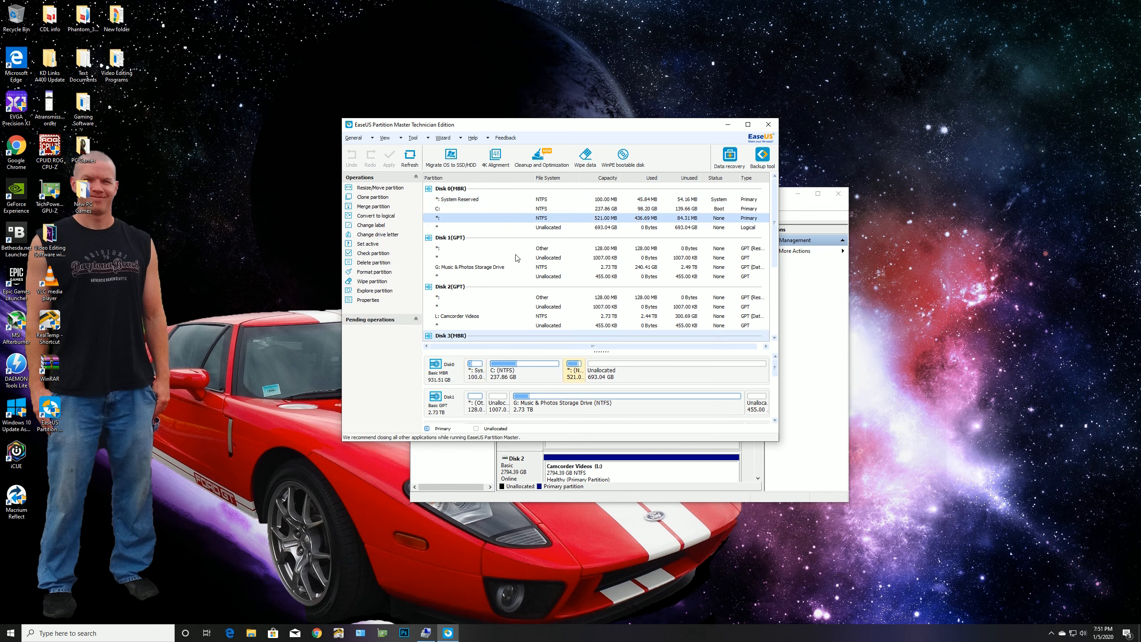
{"action": "left_click", "coordinate": [395, 193]}
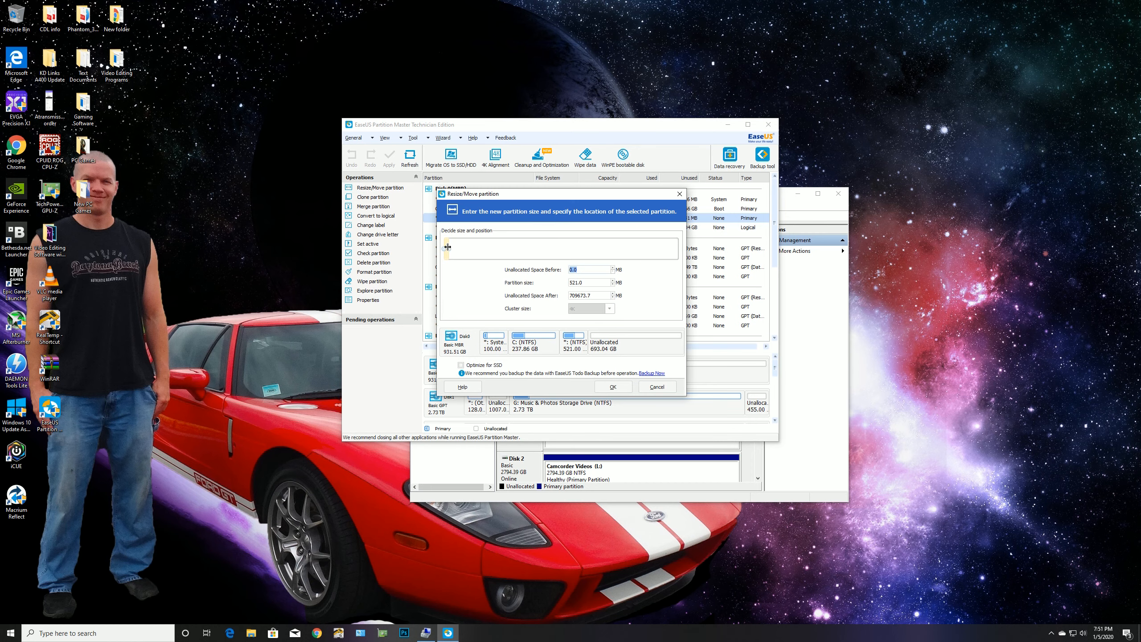
{"action": "left_click_drag", "start_coordinate": [448, 250], "coordinate": [676, 250]}
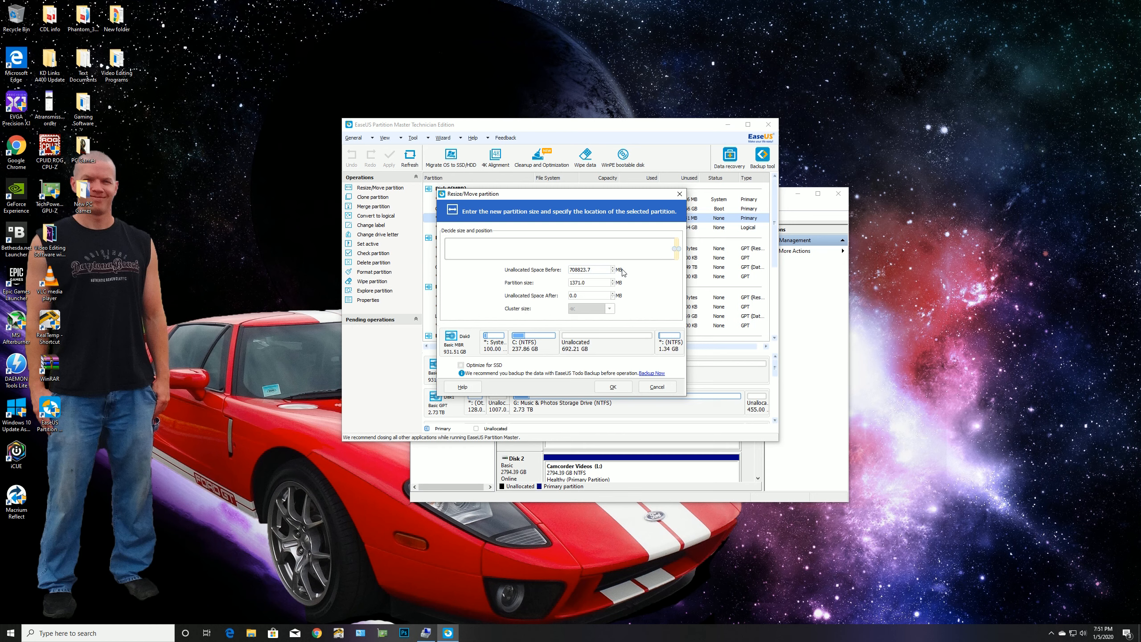
Step: Set the moved partition's size to 521 MB with 0 MB unallocated space after it, and accept the new layout
{"action": "left_click_drag", "start_coordinate": [586, 282], "coordinate": [573, 282]}
{"action": "type", "text": "52"}
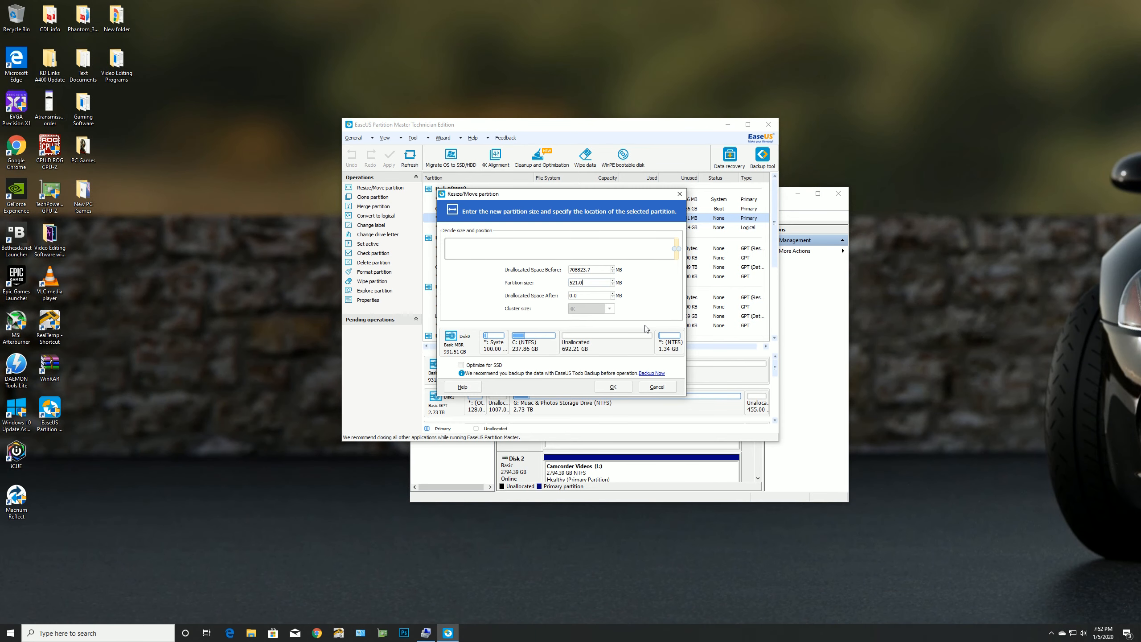
{"action": "key", "text": "Tab"}
{"action": "type", "text": "850.0"}
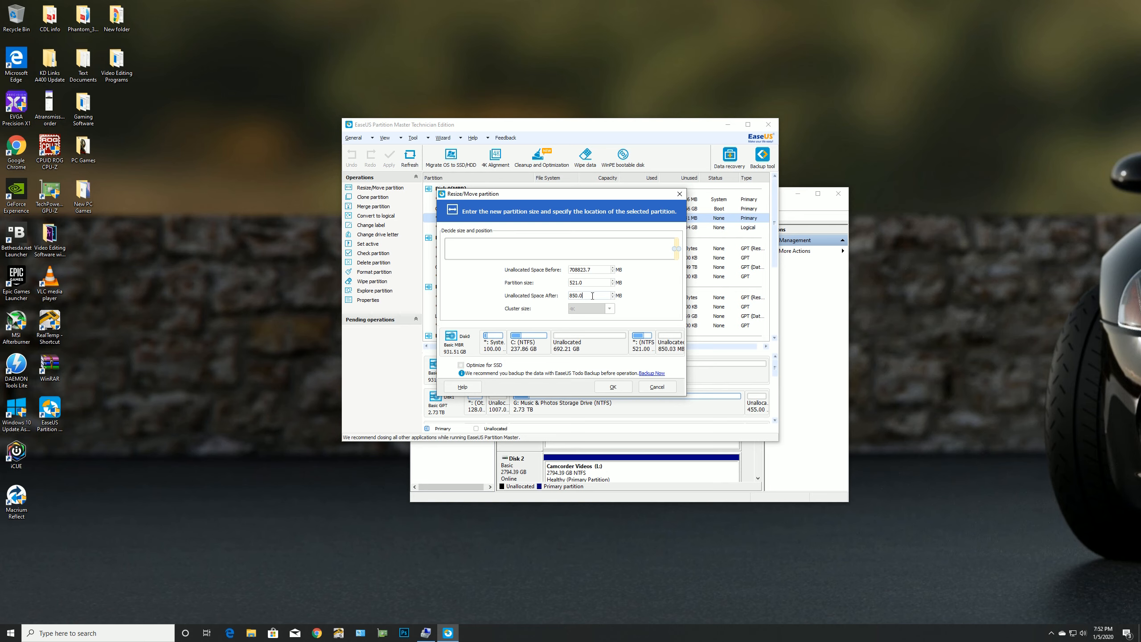
{"action": "left_click_drag", "start_coordinate": [591, 296], "coordinate": [560, 296]}
{"action": "type", "text": "0"}
{"action": "left_click", "coordinate": [603, 281]}
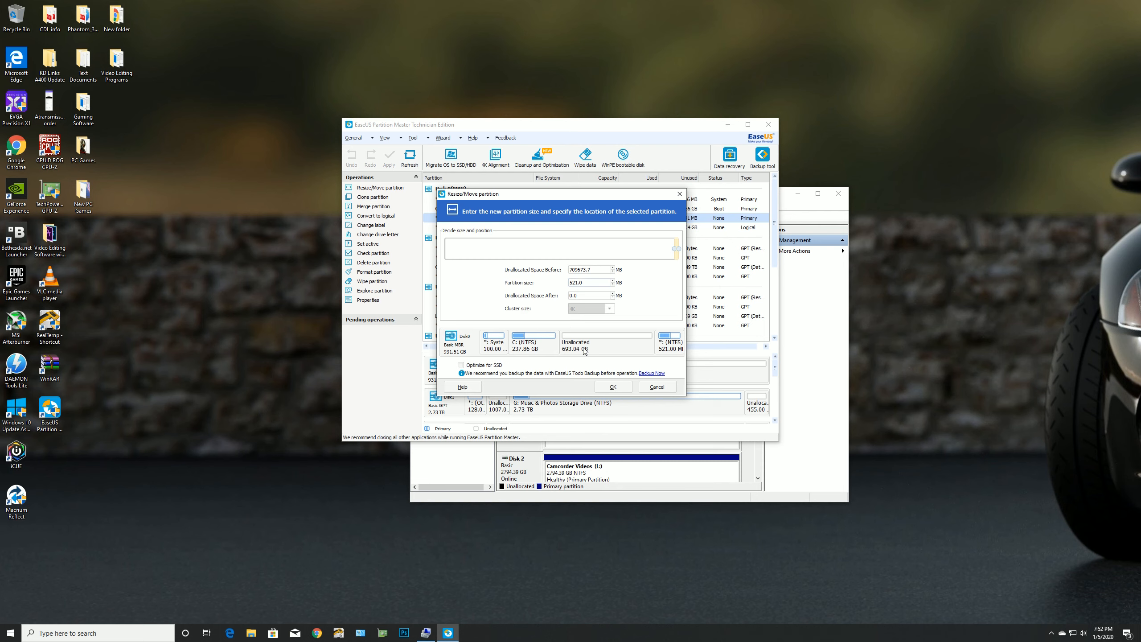
{"action": "left_click", "coordinate": [613, 387]}
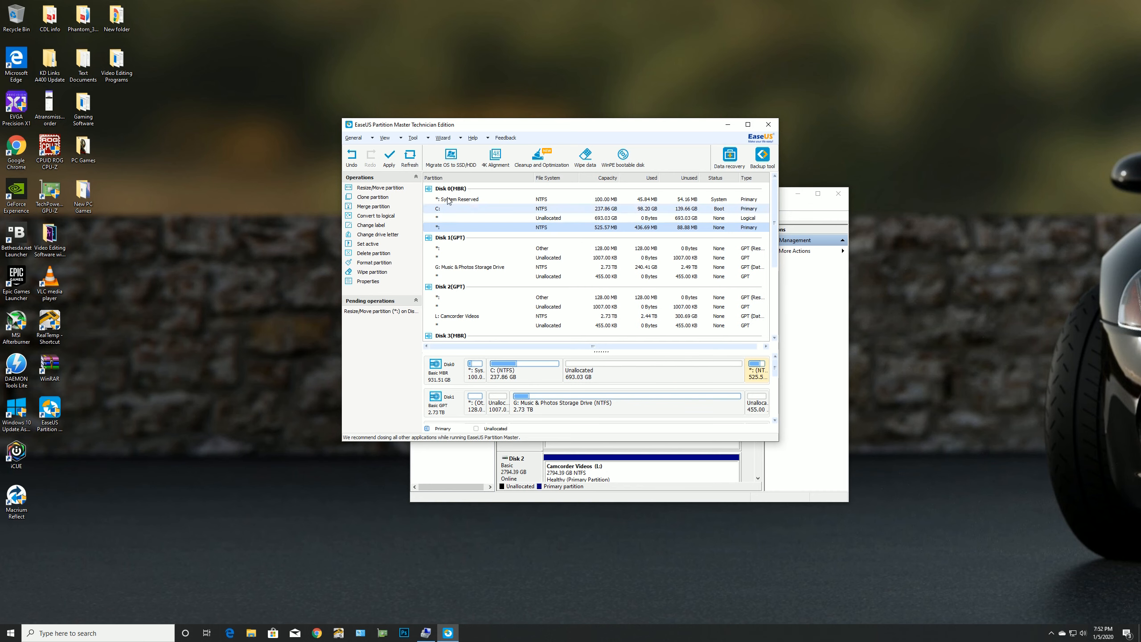
Step: Apply the pending resize/move operation to Disk 0 and dismiss the completion notice
{"action": "left_click", "coordinate": [389, 165]}
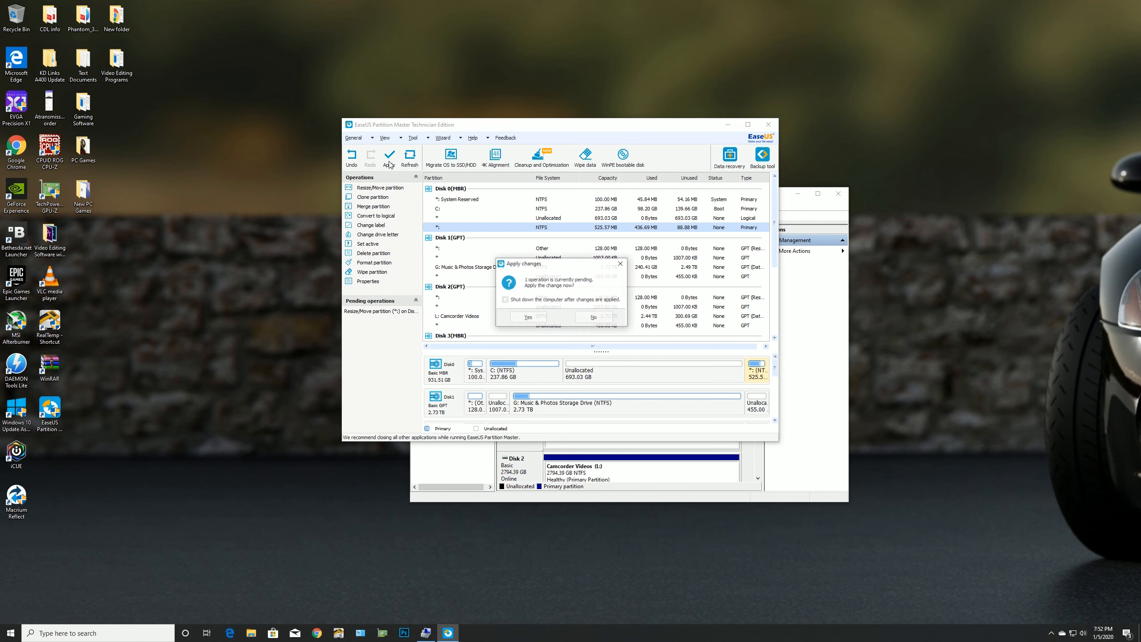
{"action": "left_click", "coordinate": [528, 318]}
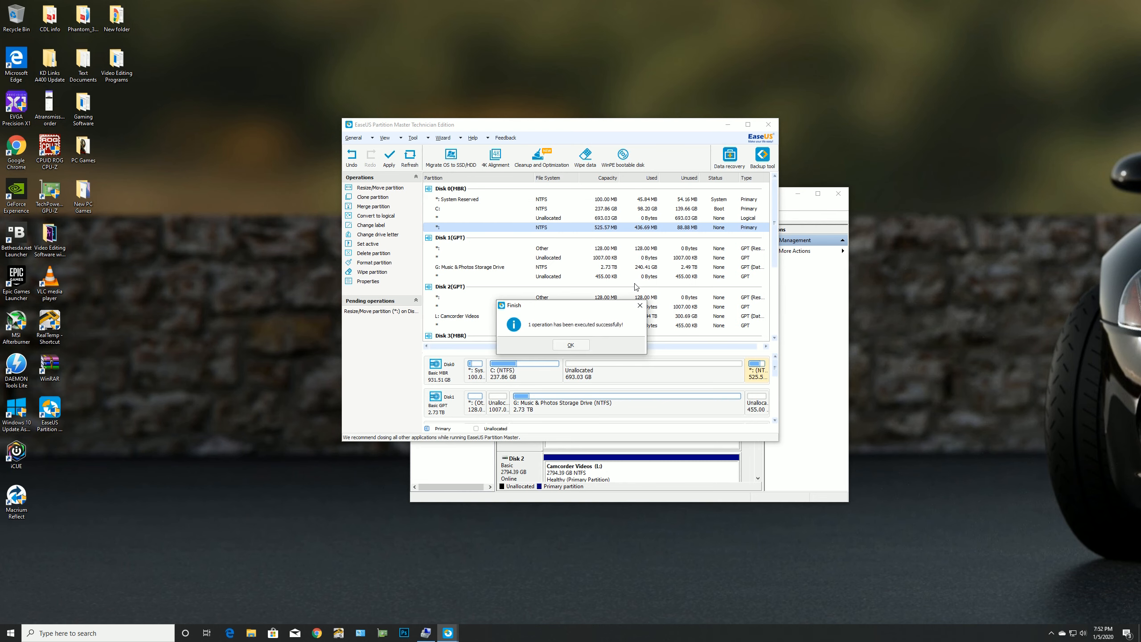
{"action": "left_click", "coordinate": [587, 346]}
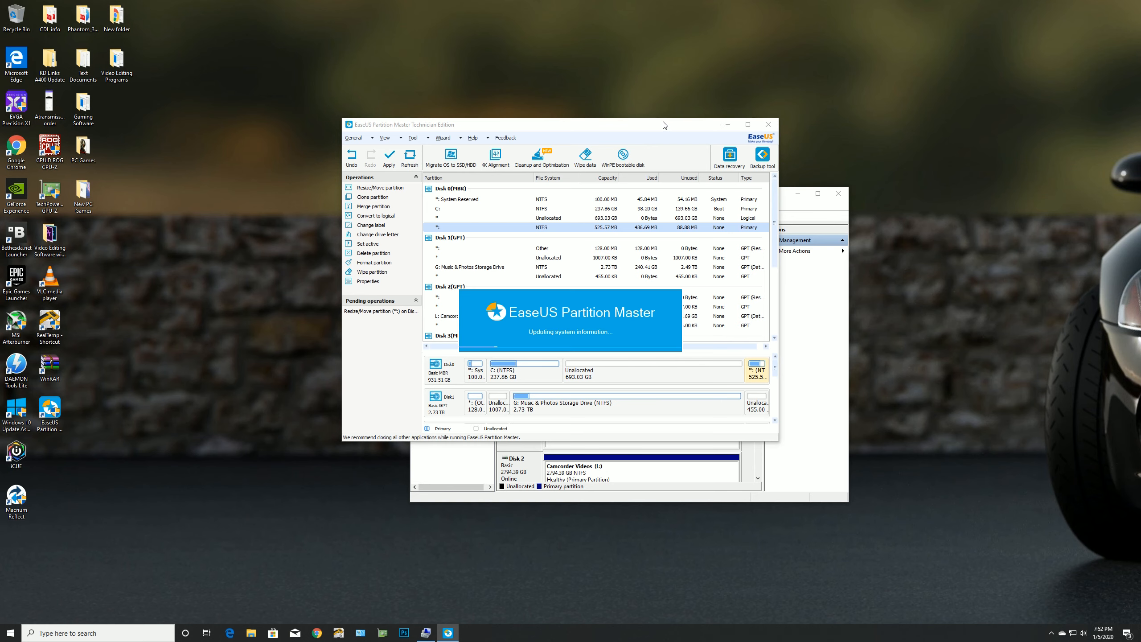
Step: Switch back to Computer Management and extend the C: volume by 709666 MB using Disk 0's unallocated space
{"action": "left_click_drag", "start_coordinate": [663, 122], "coordinate": [747, 247]}
{"action": "left_click", "coordinate": [777, 245]}
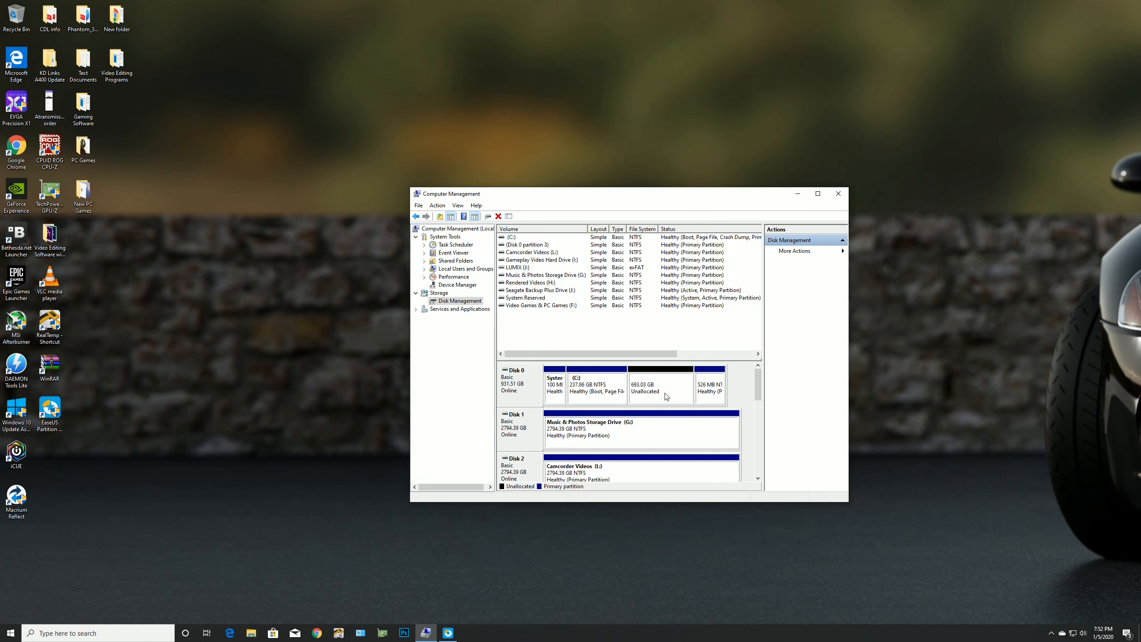
{"action": "right_click", "coordinate": [613, 379]}
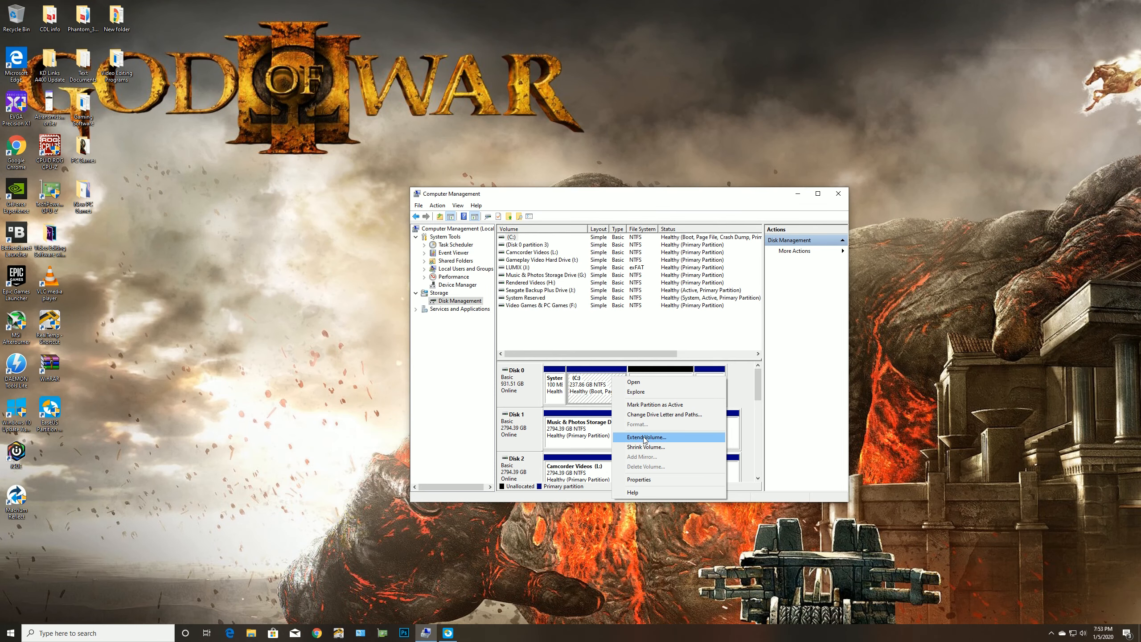
{"action": "left_click", "coordinate": [645, 438]}
{"action": "left_click", "coordinate": [671, 405]}
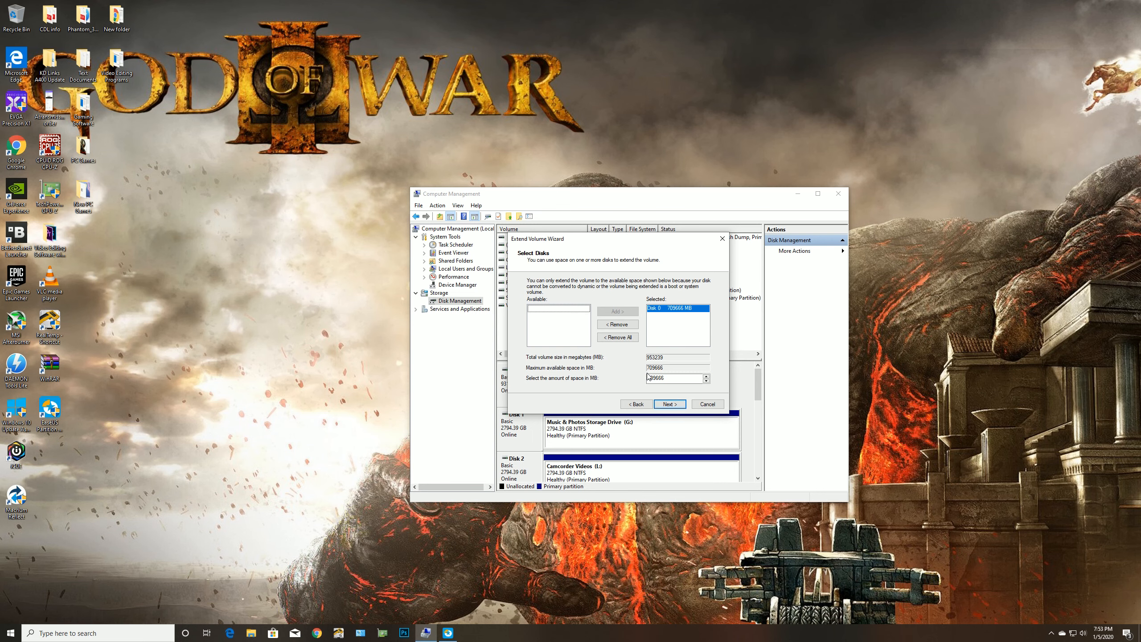
{"action": "left_click", "coordinate": [686, 407]}
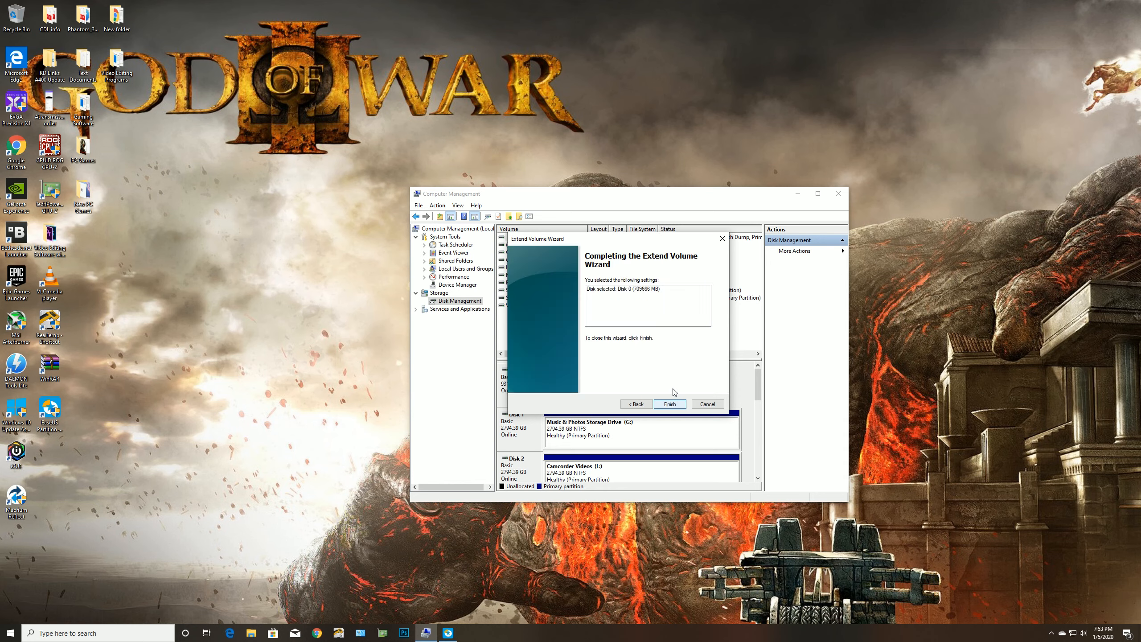
{"action": "left_click_drag", "start_coordinate": [684, 247], "coordinate": [692, 174]}
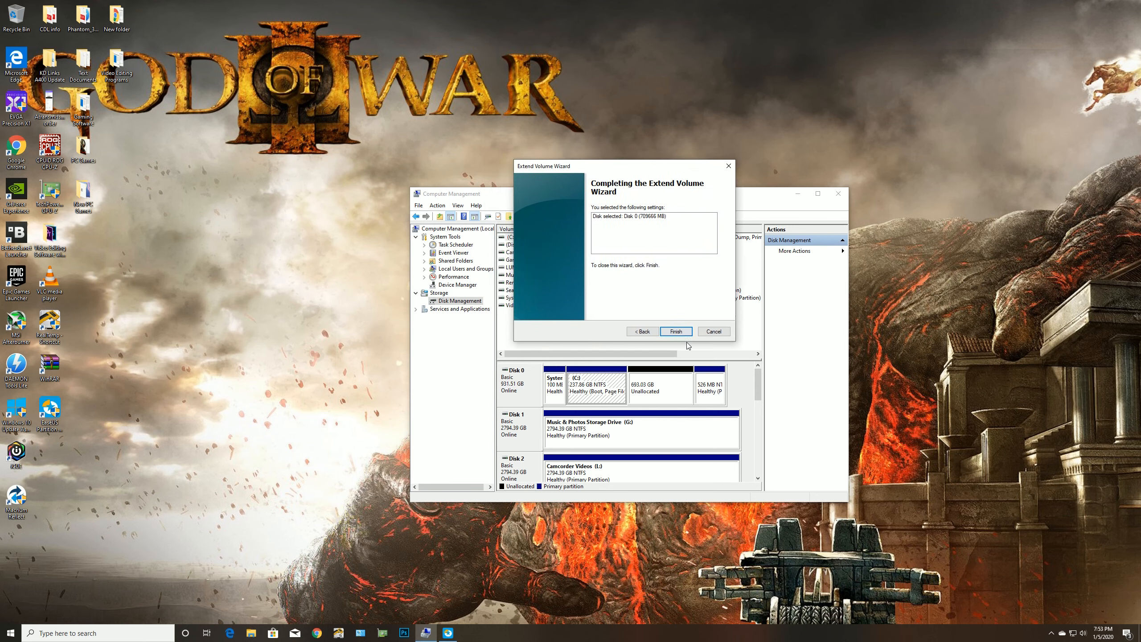
{"action": "left_click", "coordinate": [668, 331]}
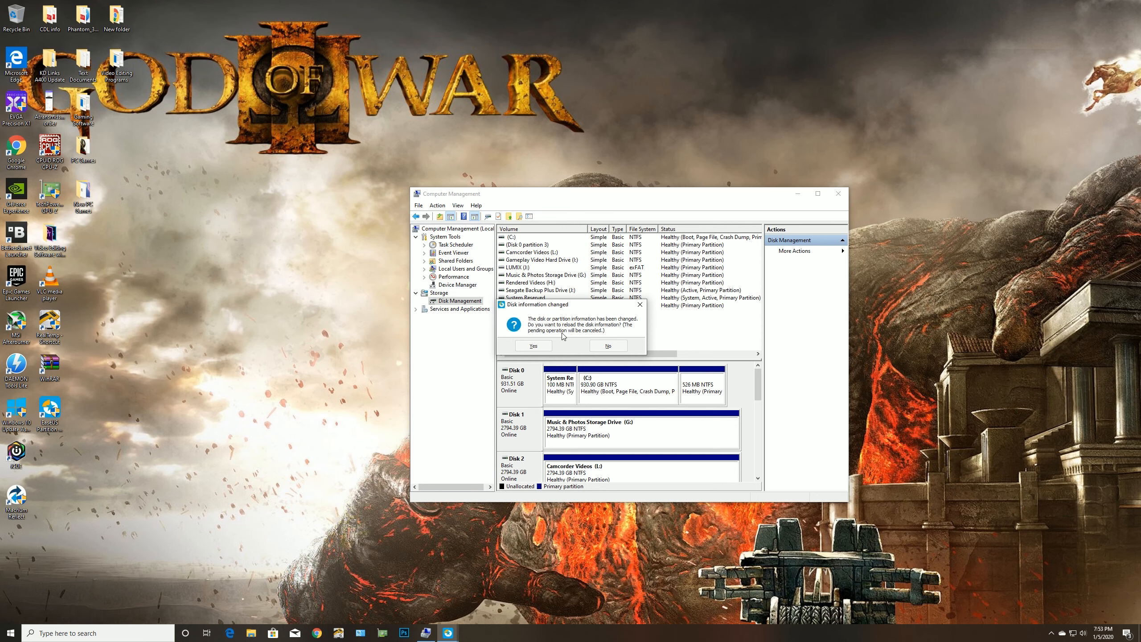
{"action": "left_click", "coordinate": [535, 346]}
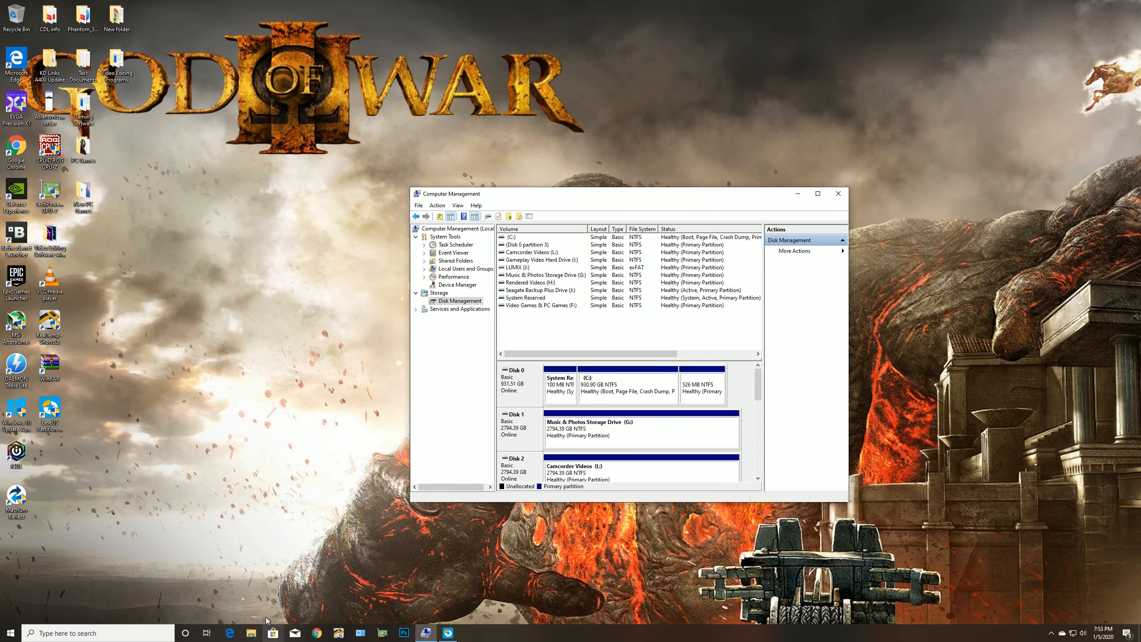
Step: Switch to File Explorer and view This PC to check the C: drive's capacity
{"action": "left_click", "coordinate": [250, 626]}
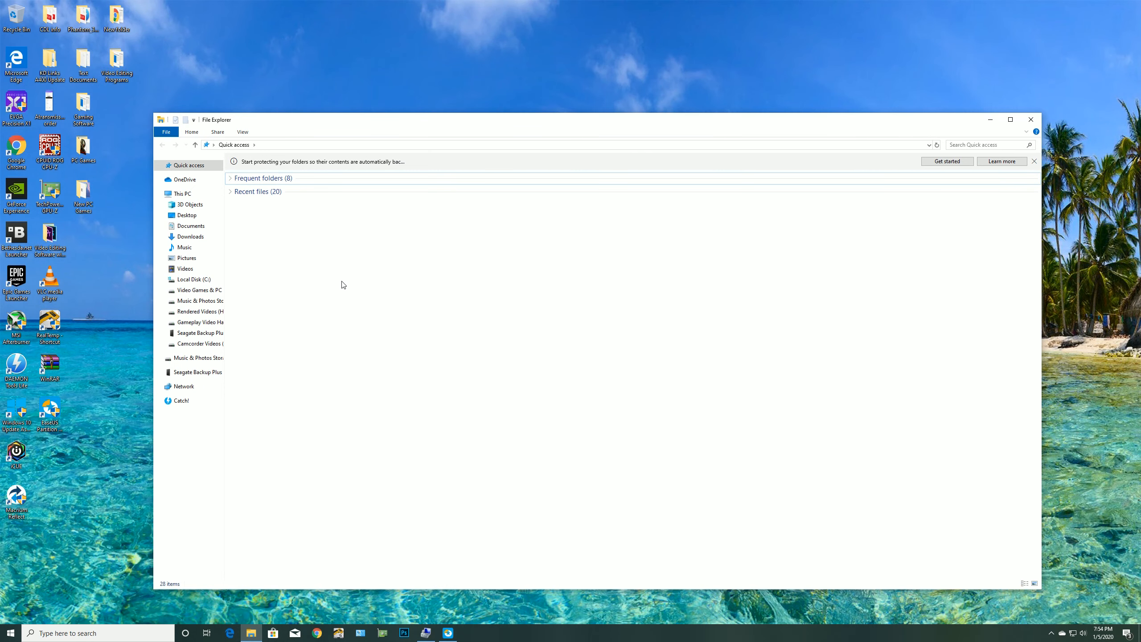
{"action": "left_click", "coordinate": [193, 193]}
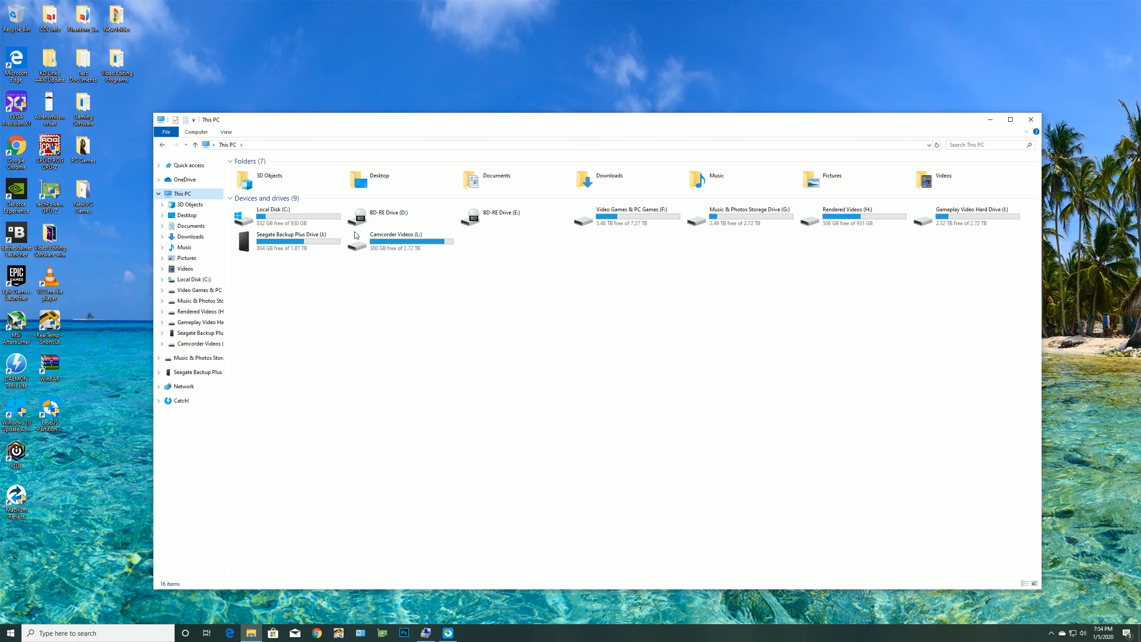